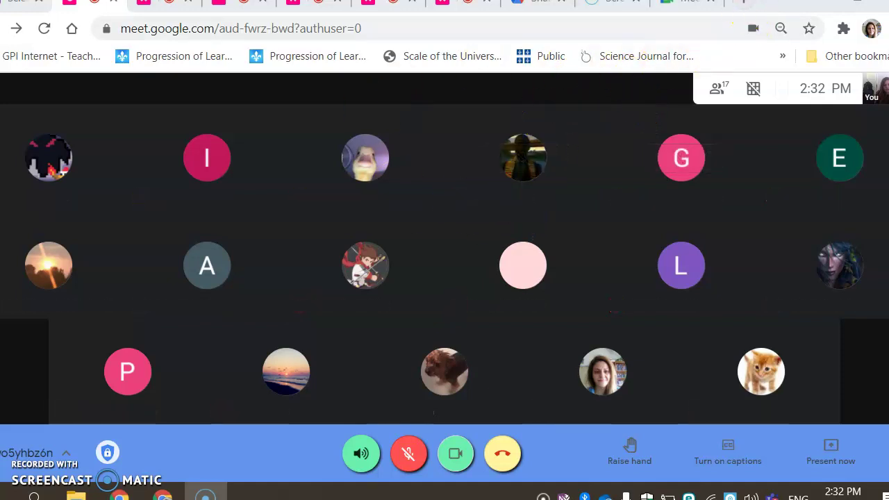
Open Google Meet from the Google apps list in a new browser tab
left_click(744, 7)
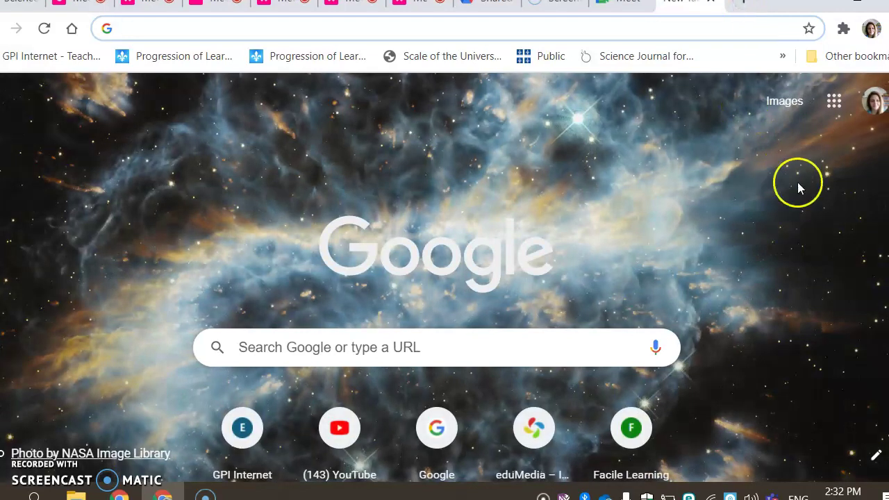
left_click(835, 101)
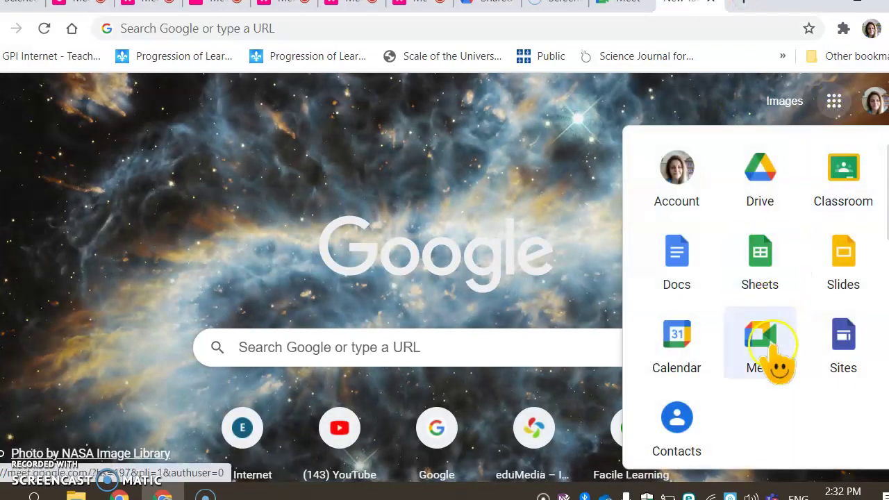
left_click(773, 351)
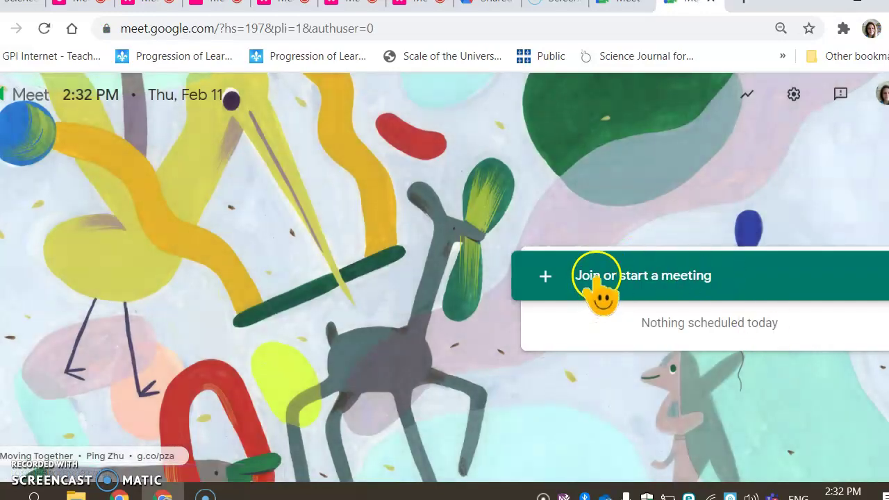
Start a new meeting with the nickname Team F
left_click(598, 277)
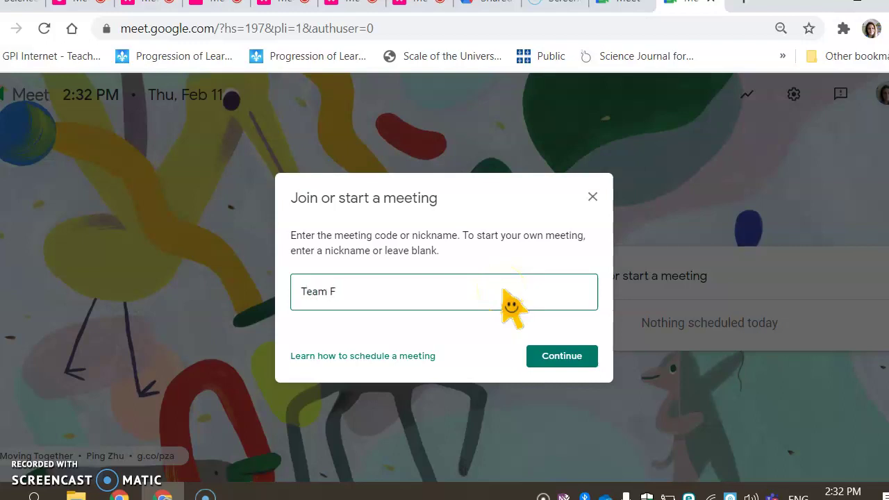
type("Team F")
left_click(509, 295)
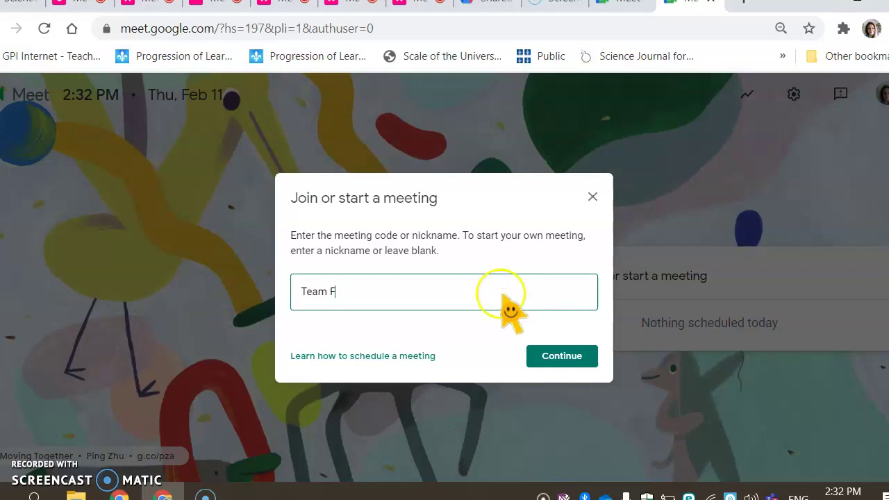
left_click(552, 367)
left_click(549, 363)
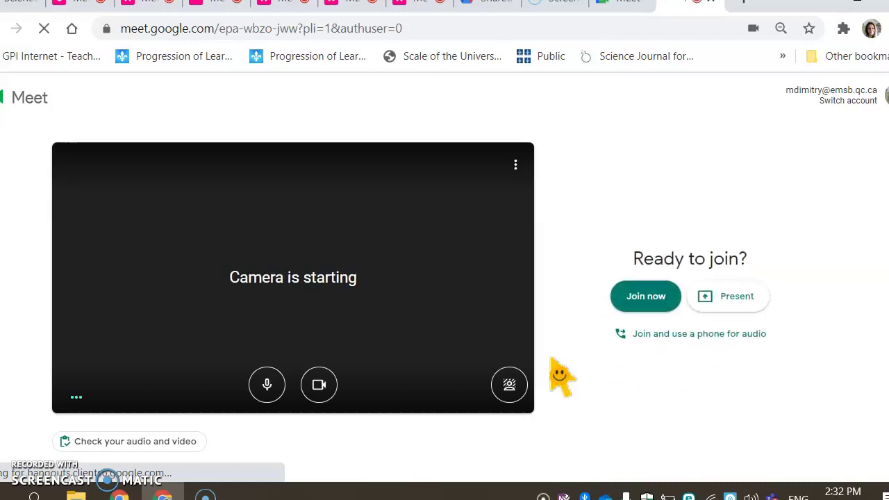
Turn off the camera and microphone and join the teamf meeting
left_click(424, 339)
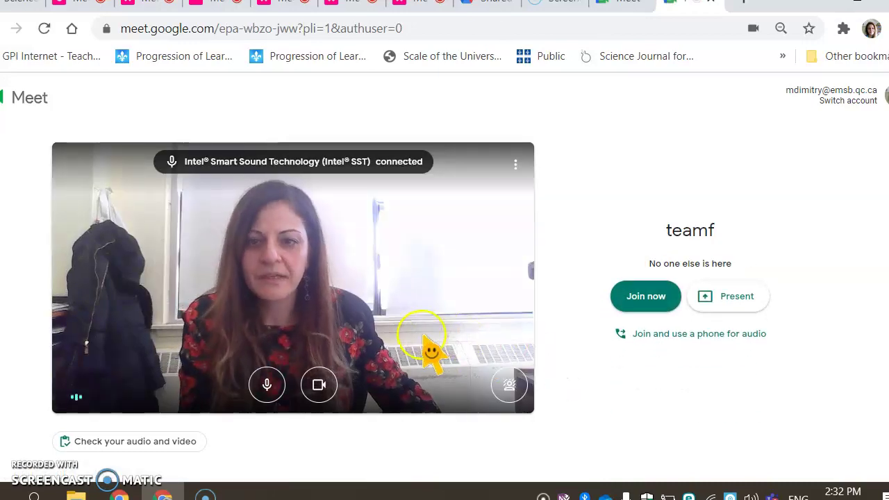
left_click(319, 386)
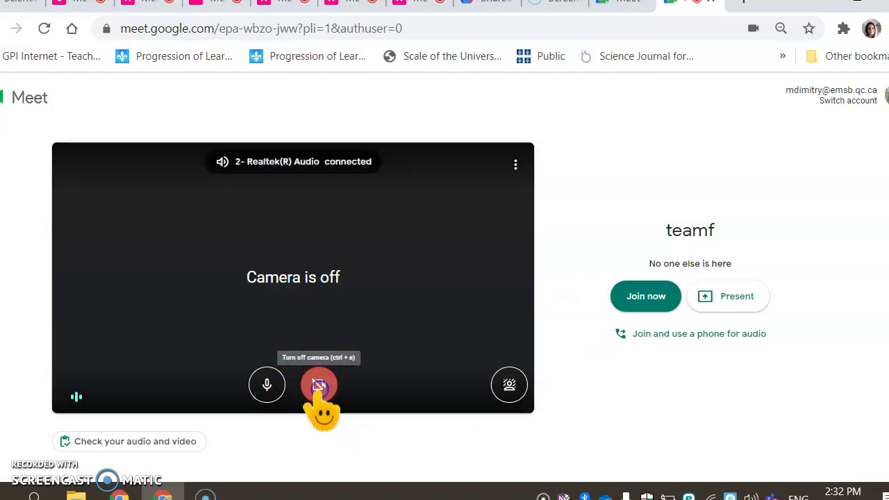
left_click(272, 386)
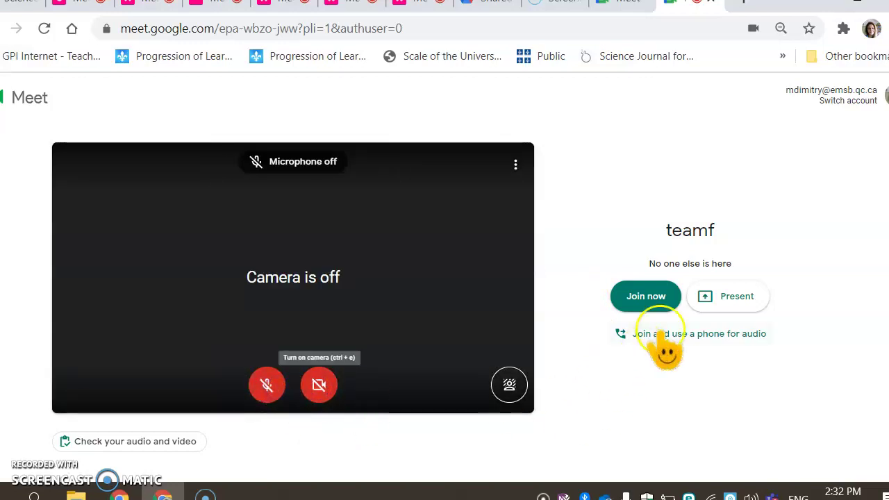
left_click(634, 304)
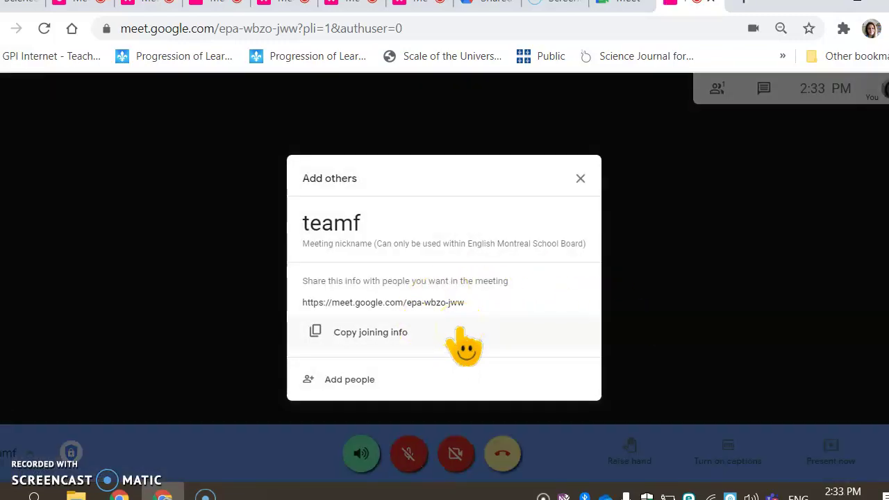
Copy the teamf meeting's joining info and close the Add others dialog
left_click(325, 332)
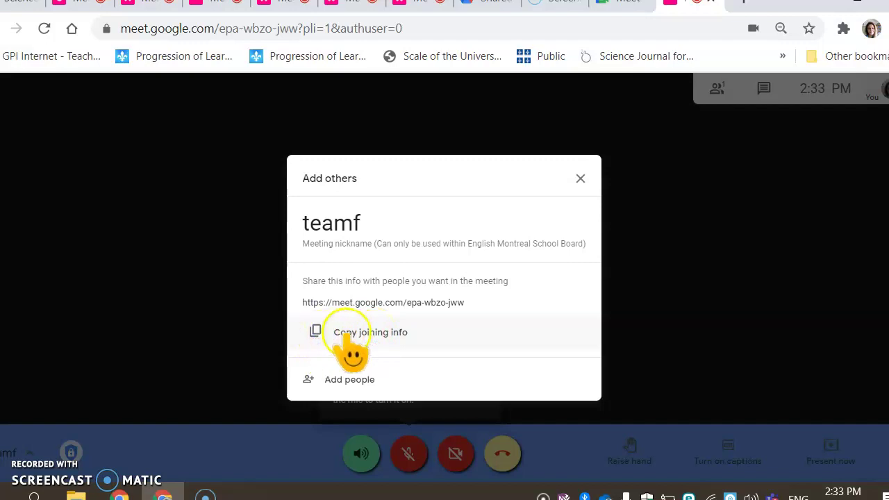
left_click(379, 335)
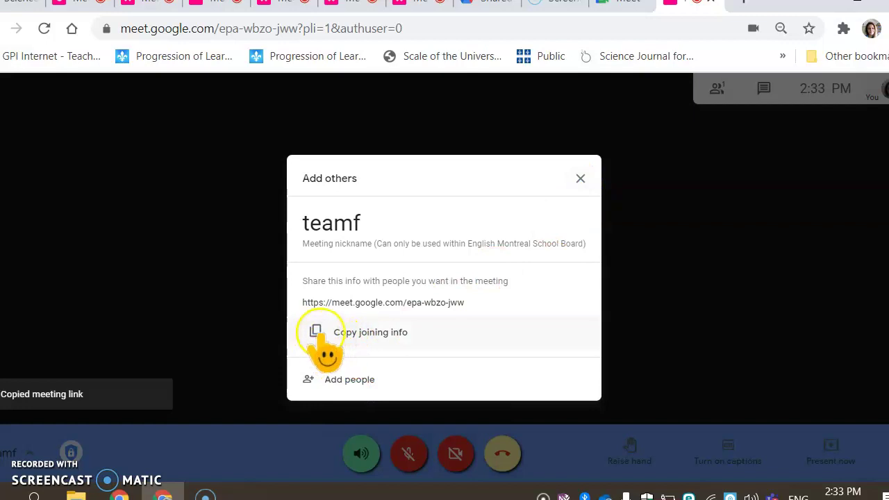
left_click(580, 179)
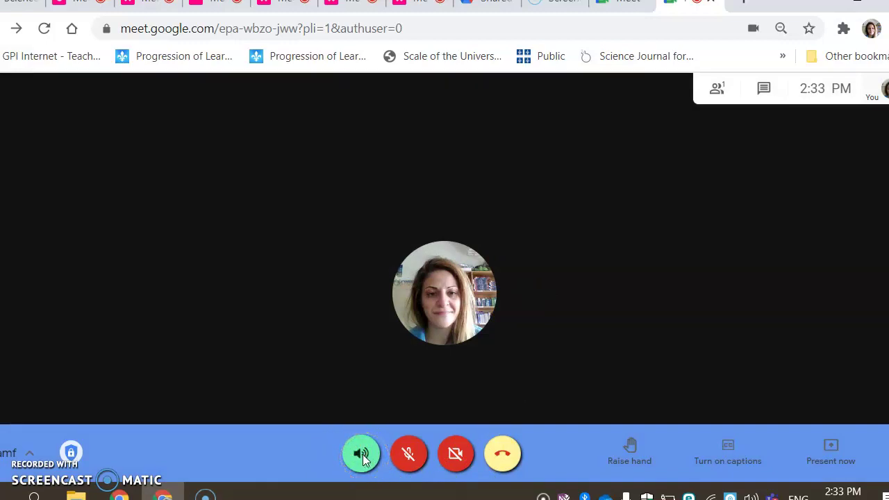
Mute the teamf meeting's incoming sound, keeping its microphone and camera off
left_click(357, 454)
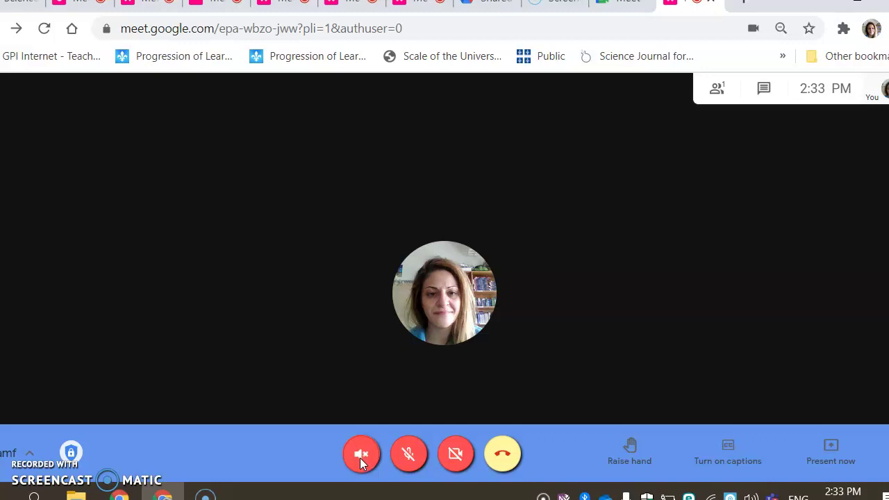
left_click(353, 457)
left_click(410, 457)
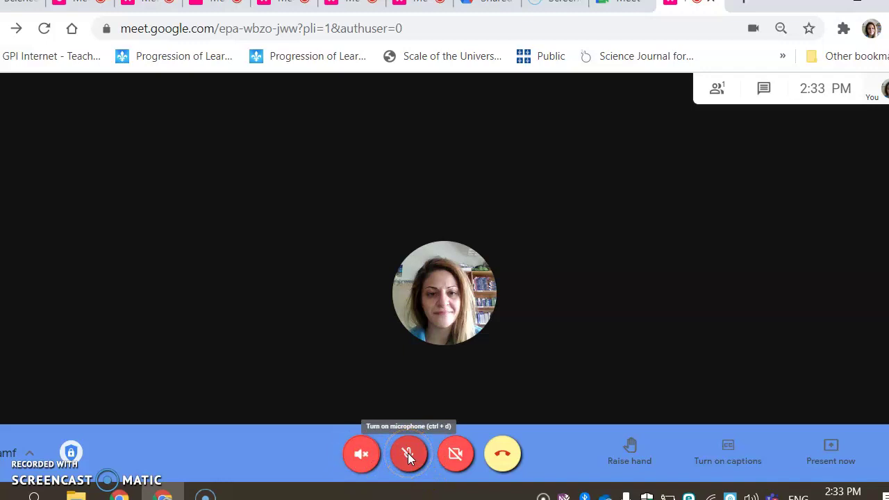
left_click(455, 456)
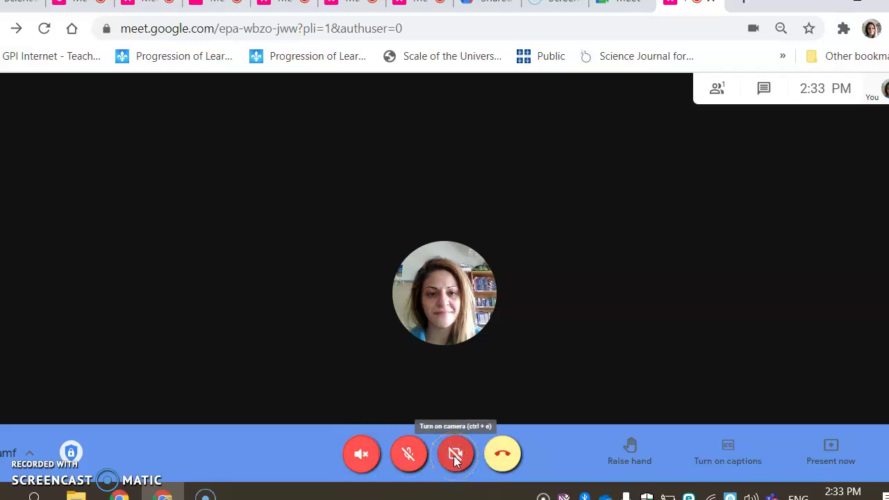
left_click(363, 457)
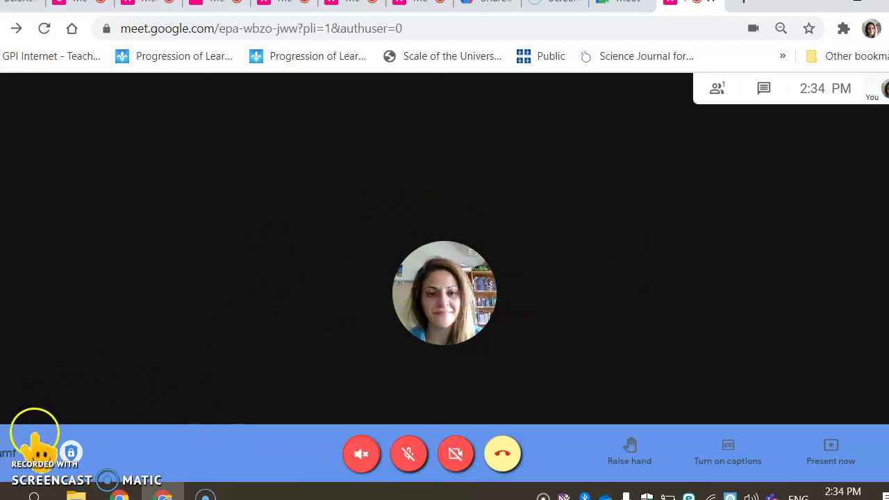
Copy the teamf meeting's full web address and view where its joining info is listed in the meeting details
left_click(428, 27)
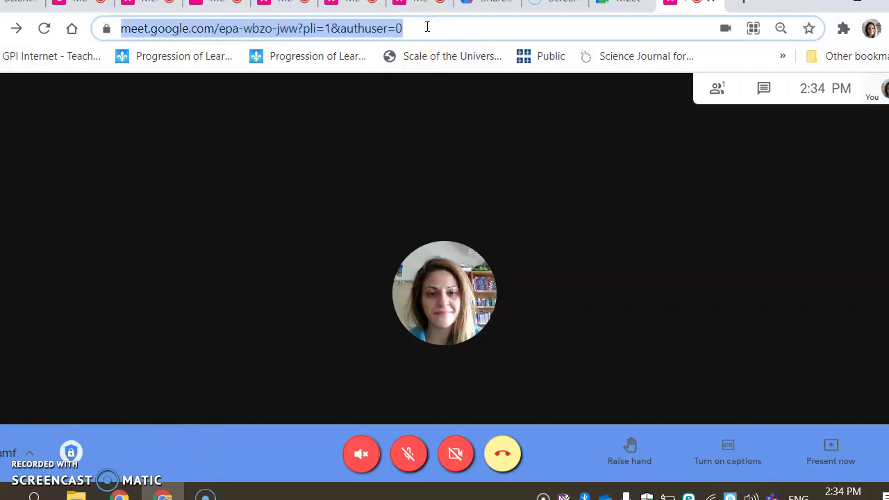
left_click(438, 147)
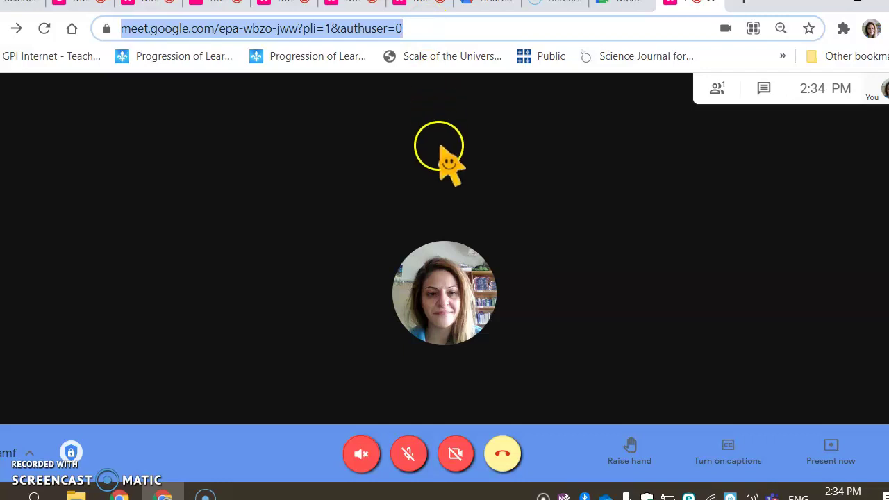
left_click(258, 222)
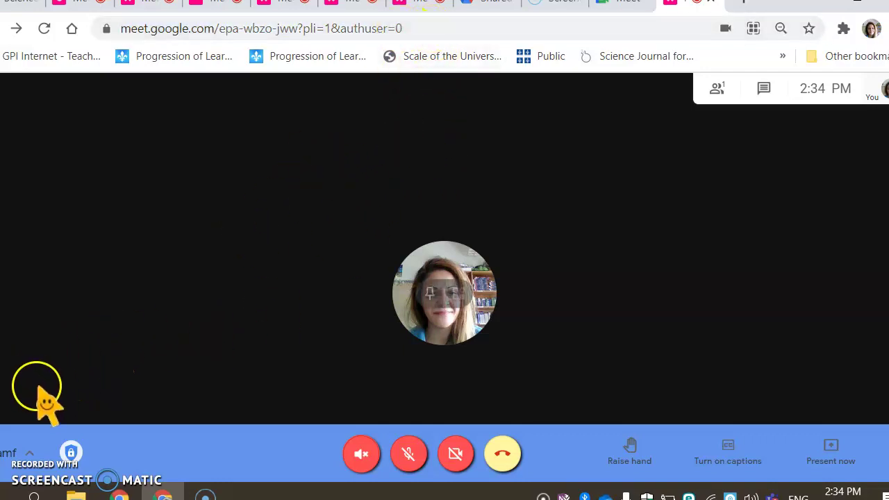
left_click(31, 455)
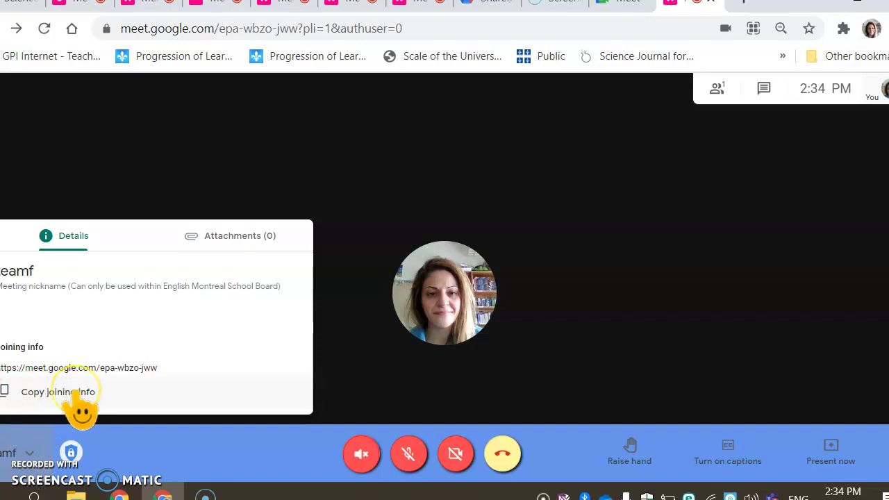
left_click(130, 391)
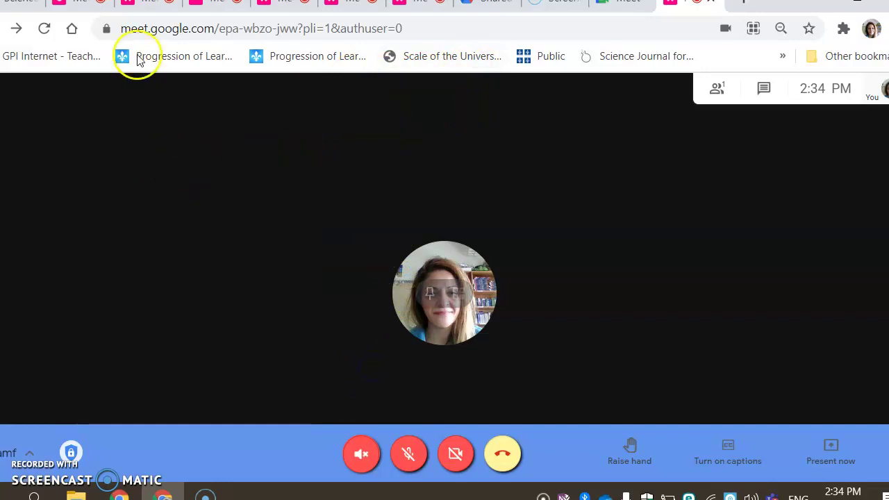
Send "team f" followed by the copied meeting link in the main class meeting's chat, and close the chat
left_click(79, 8)
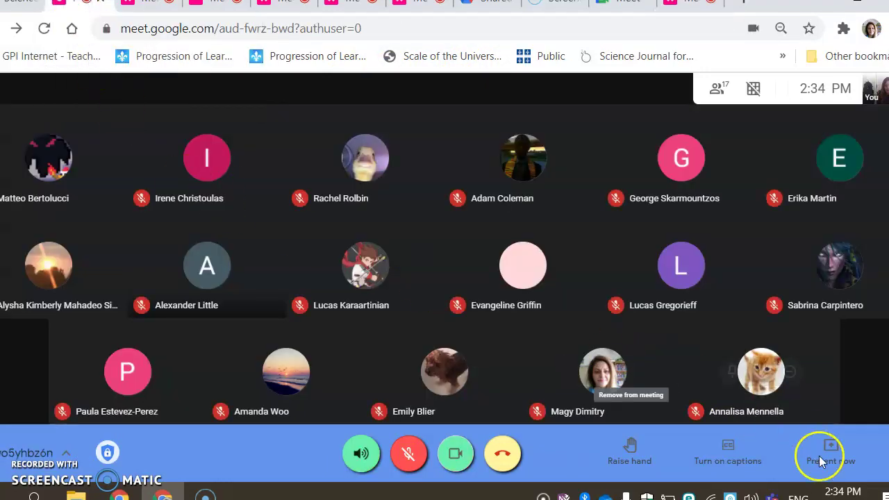
left_click(737, 97)
left_click(738, 115)
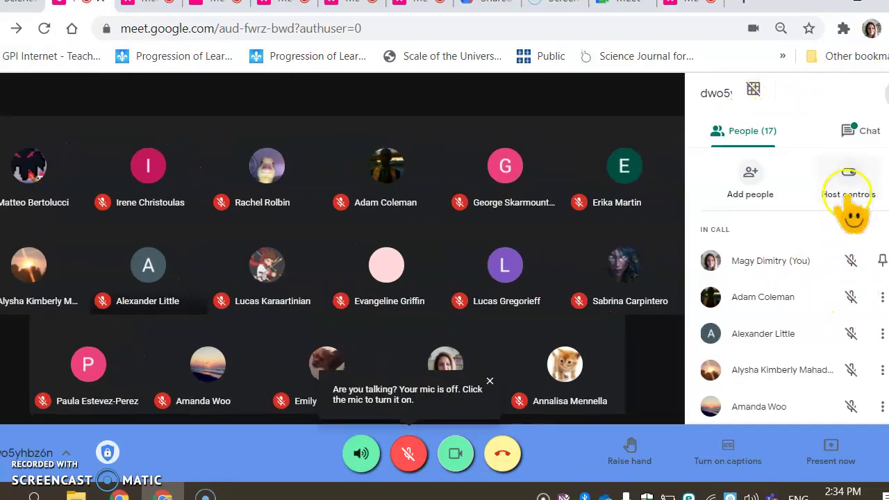
left_click(860, 128)
left_click(740, 407)
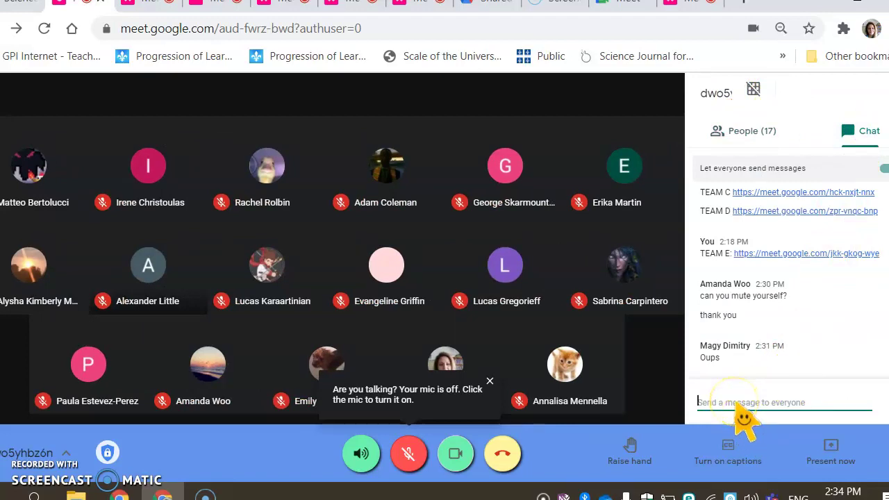
type("te")
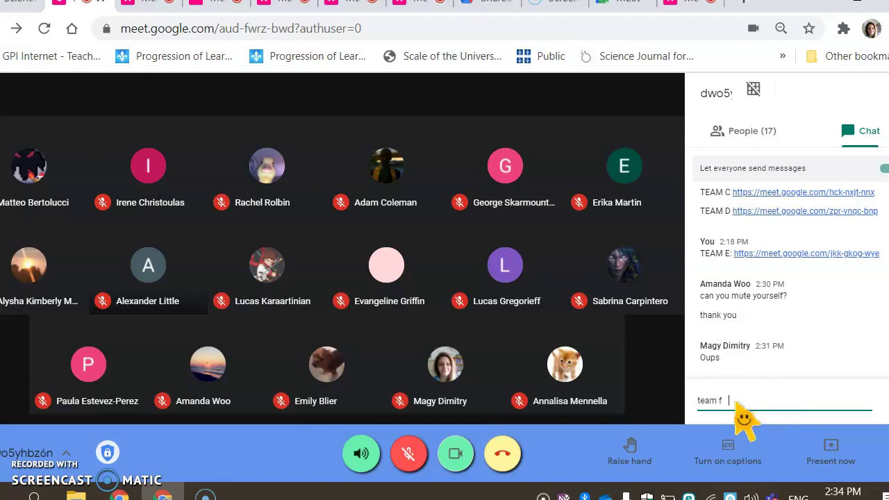
type("am f")
key("ctrl+v")
key("Return")
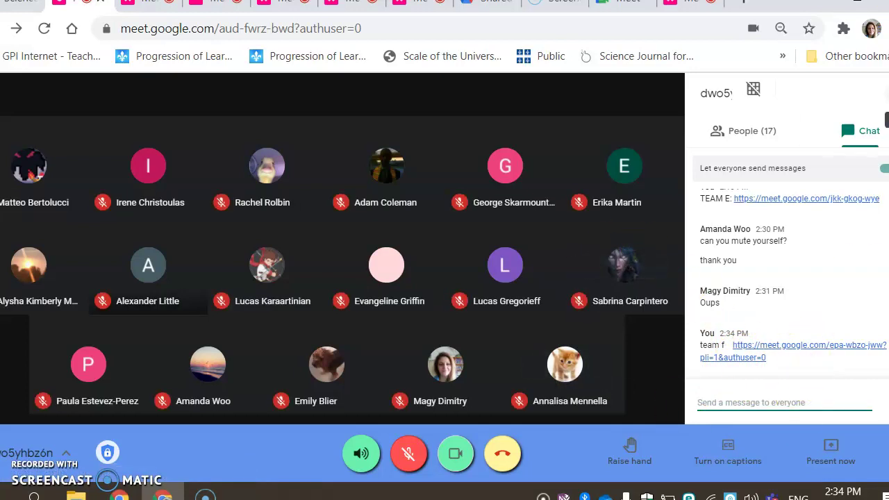
key("ctrl+alt+c")
mouse_move(710, 174)
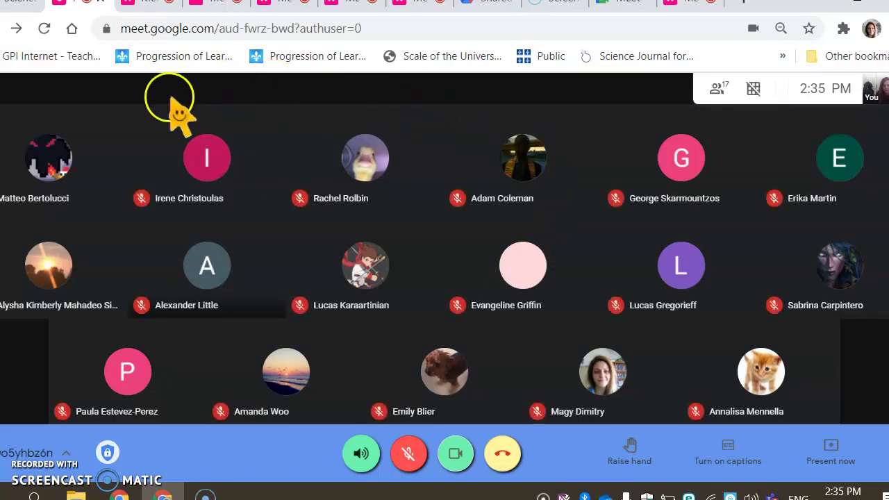
Visit the Team A and Team B meetings and view Team B's participant list in place of its chat
left_click(149, 10)
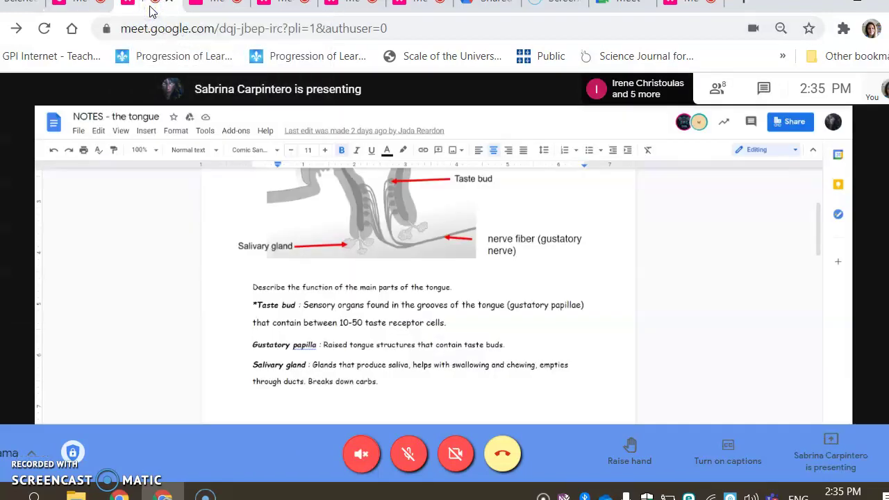
left_click(210, 13)
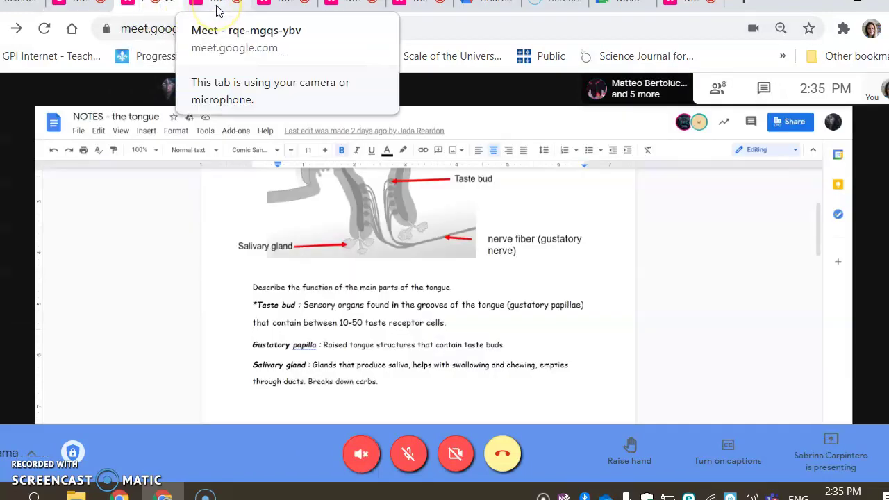
left_click(216, 9)
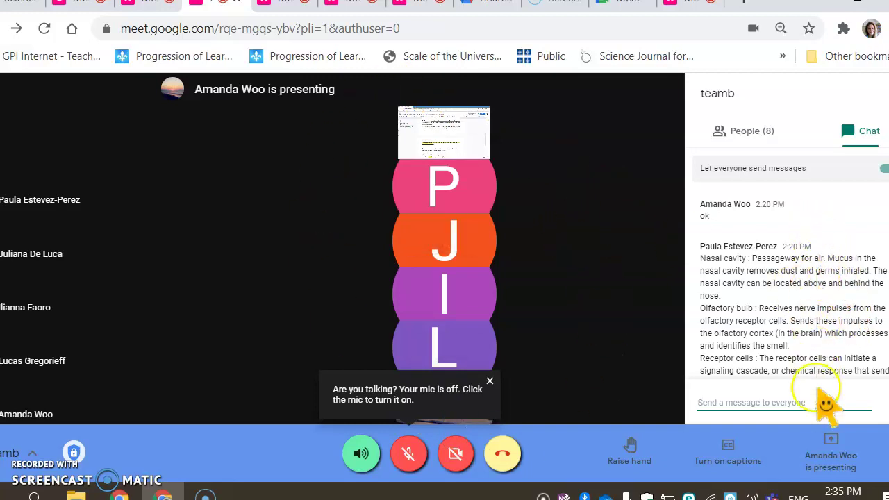
left_click(671, 208)
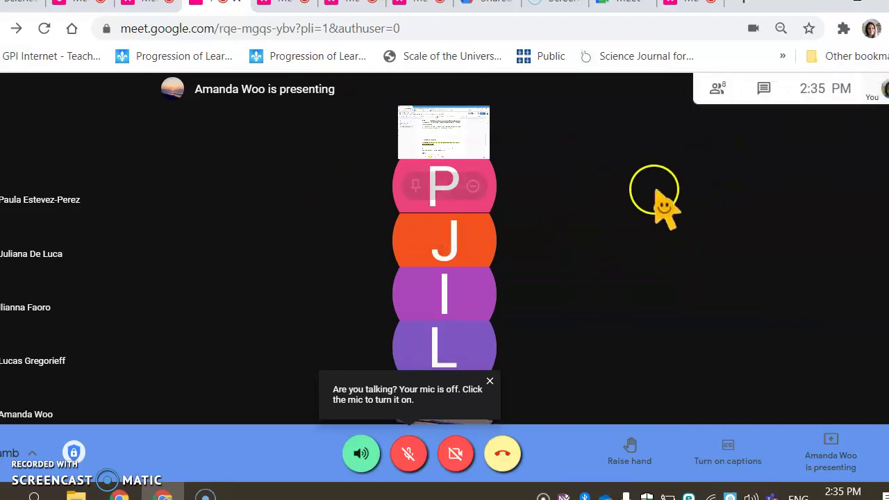
left_click(717, 91)
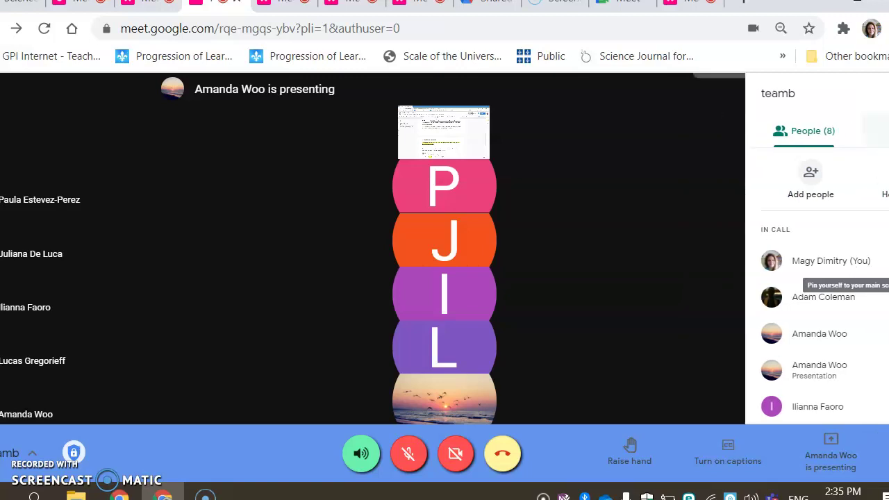
Change the teamb meeting's layout to Spotlight so the presented document fills the view, and close the layout options
left_click(884, 453)
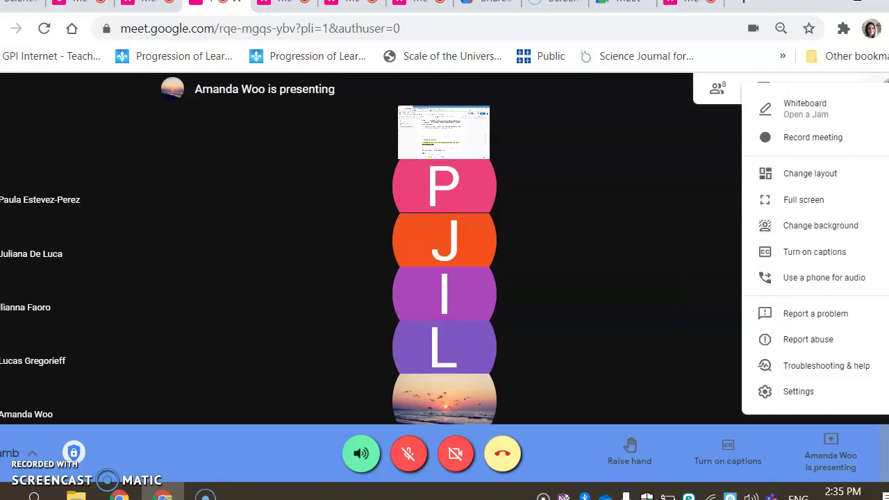
left_click(815, 174)
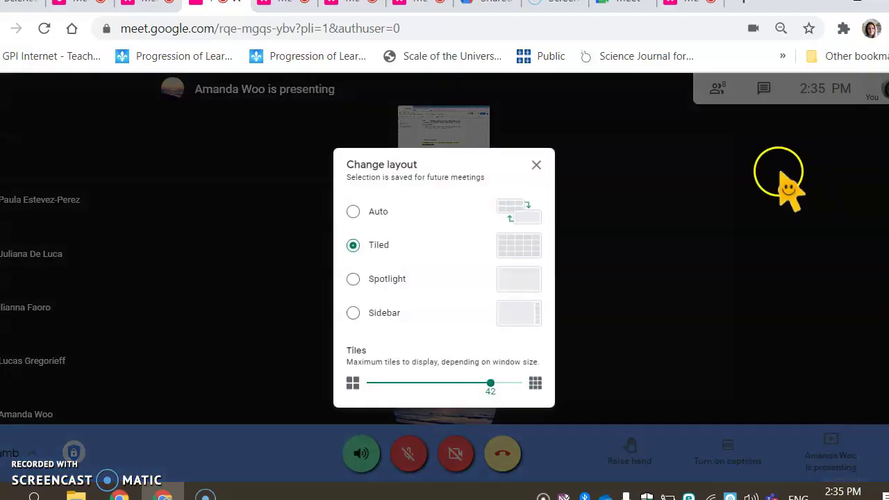
left_click(389, 280)
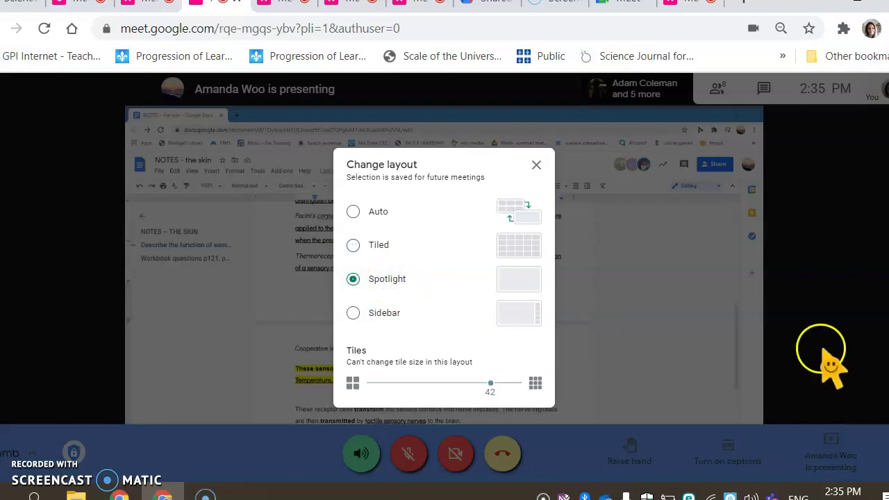
left_click(536, 165)
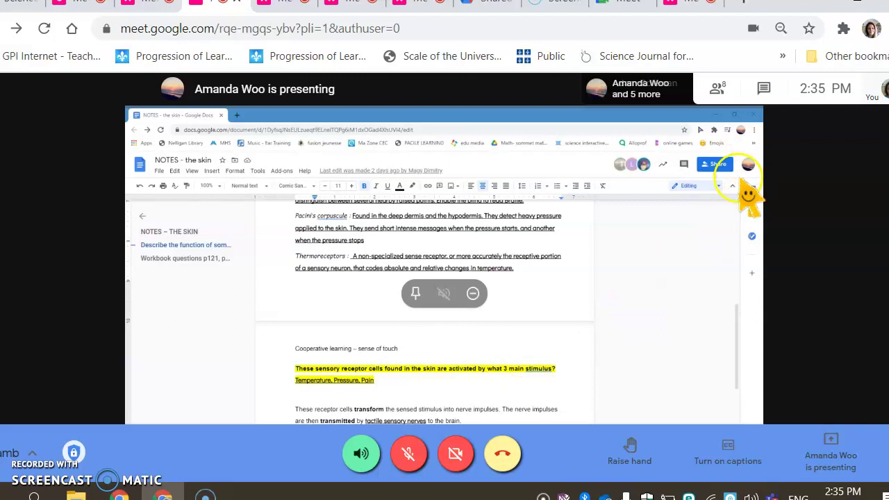
Look in on the teamc, teamd and teame meetings and the shared Drive files, and return to the teamc meeting
left_click(277, 9)
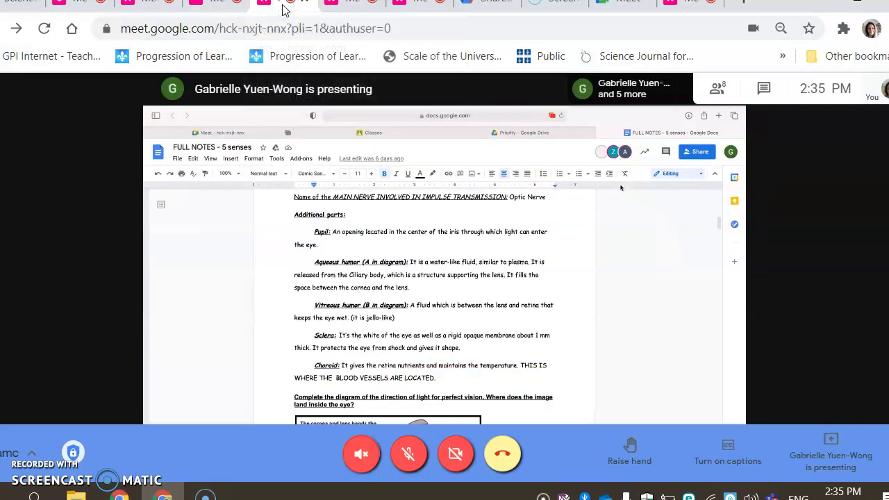
left_click(353, 9)
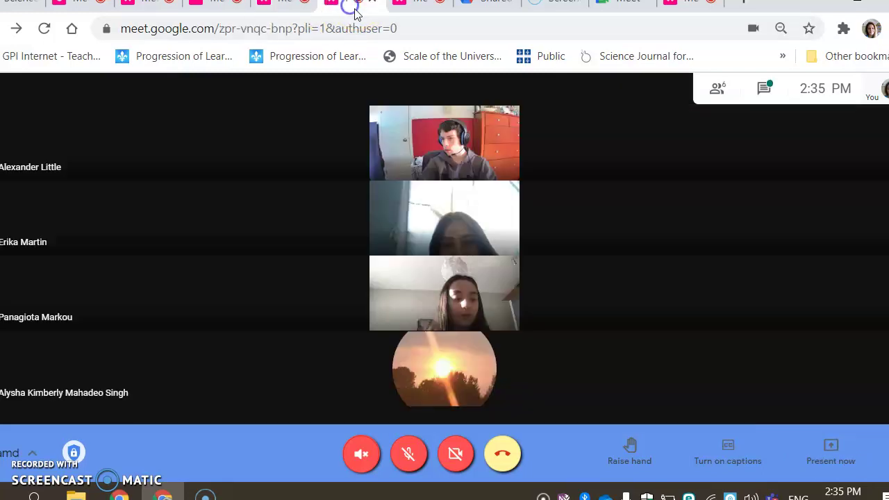
left_click(412, 10)
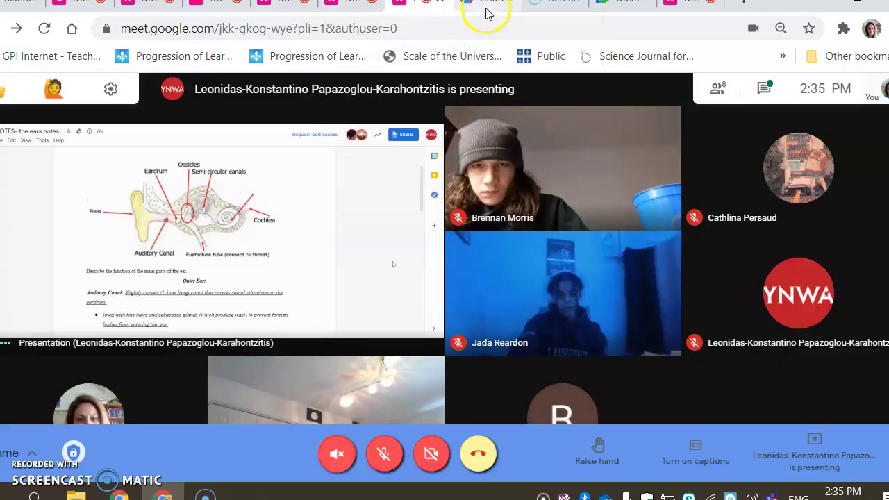
left_click(488, 10)
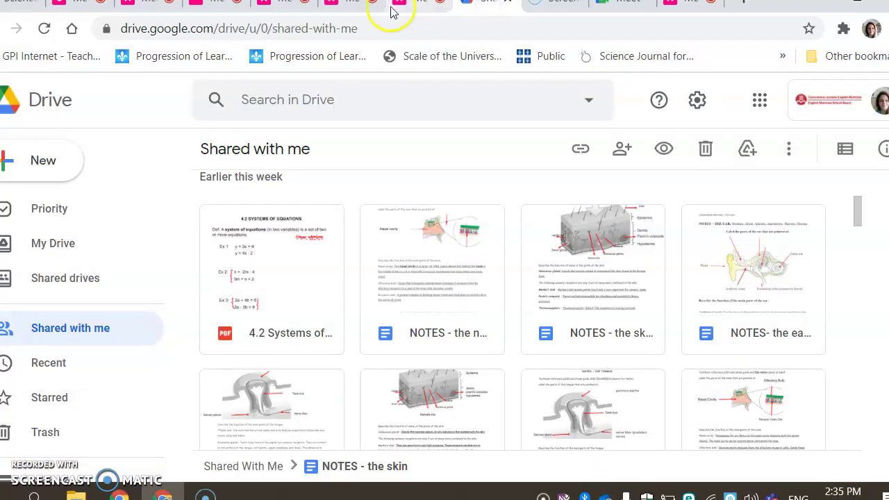
left_click(421, 11)
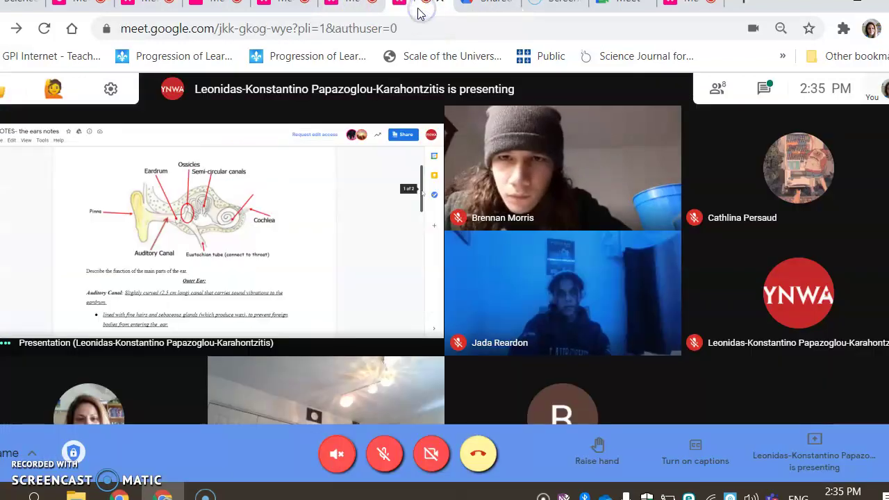
left_click(344, 10)
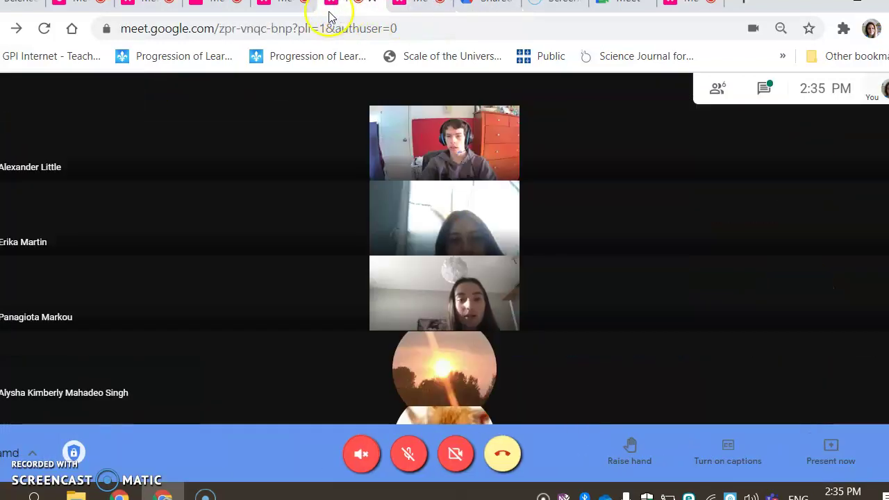
left_click(285, 12)
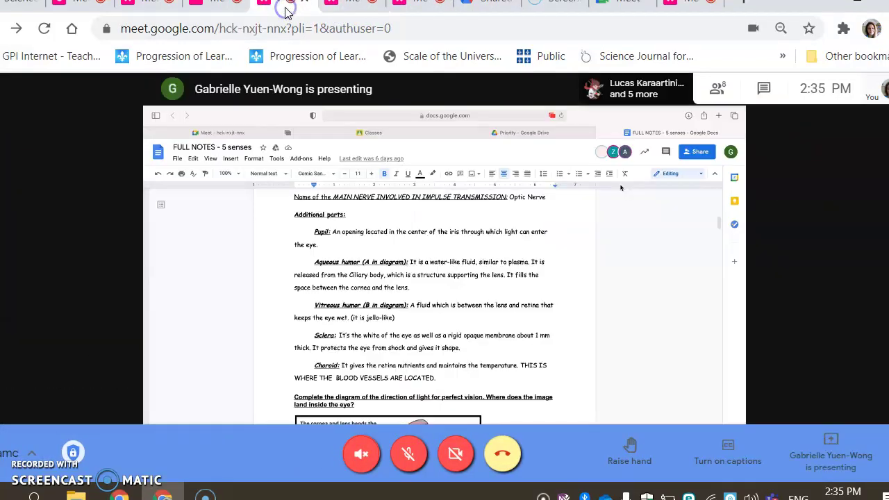
Review who is in the teamc meeting's participant list, and close the list
left_click(723, 97)
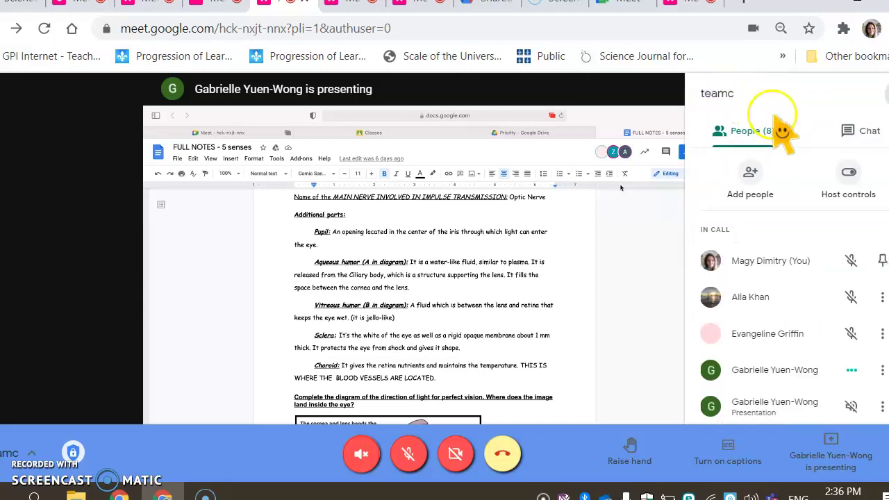
scroll(778, 278, "down", 2)
scroll(798, 403, "up", 2)
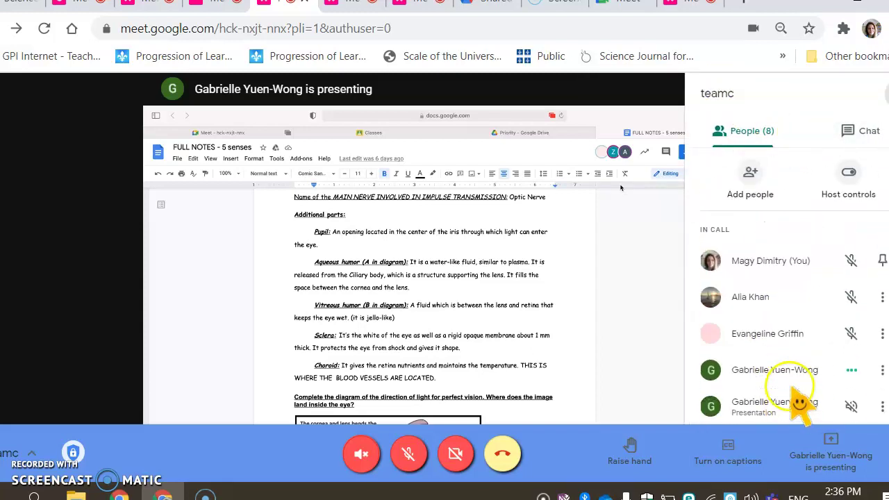
scroll(764, 275, "down", 2)
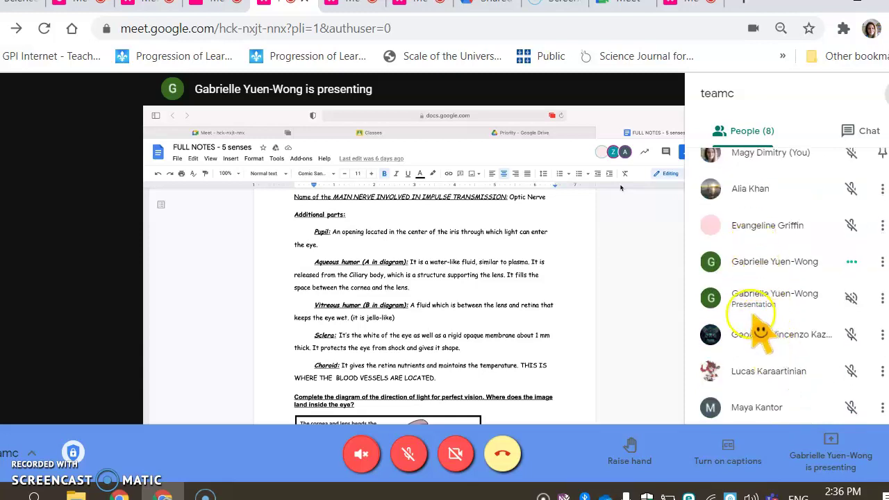
scroll(792, 306, "up", 3)
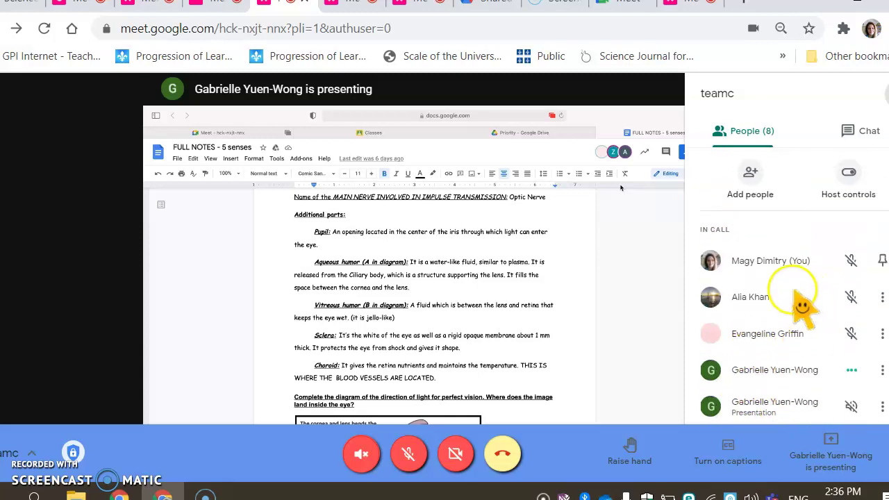
left_click(881, 93)
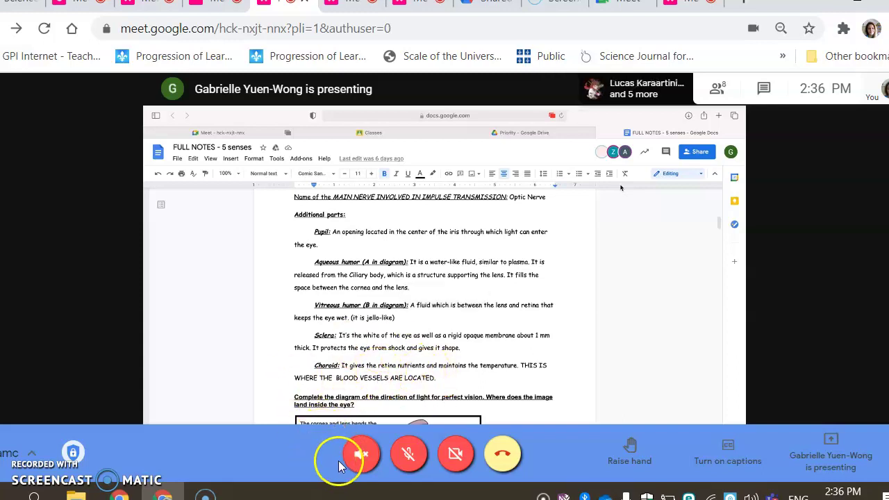
Turn on the microphone and incoming sound in the teamc meeting to talk with the group, and mute both again
left_click(409, 459)
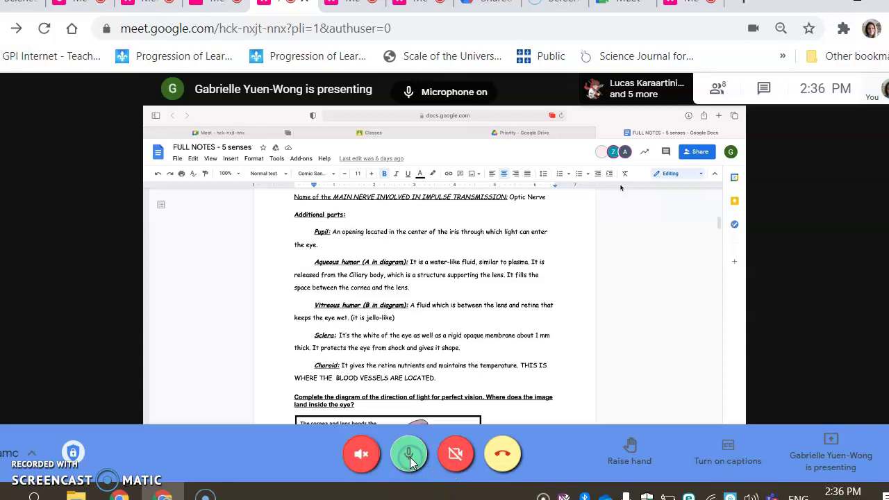
left_click(361, 456)
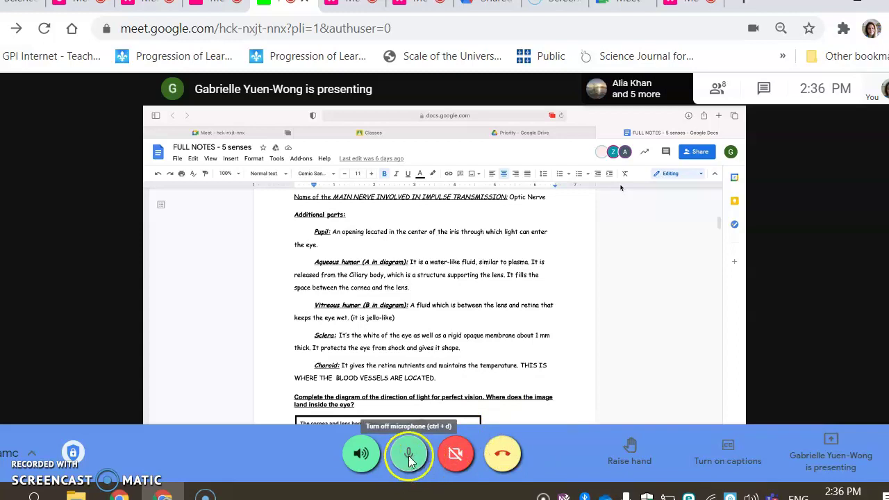
left_click(409, 458)
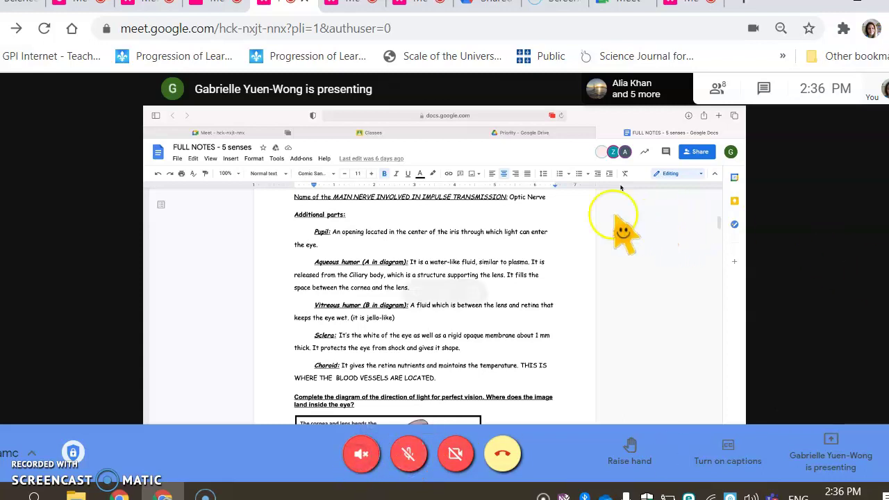
Check the teamd and teame meetings and the files shared in Drive, and go back to the teamd meeting
left_click(344, 5)
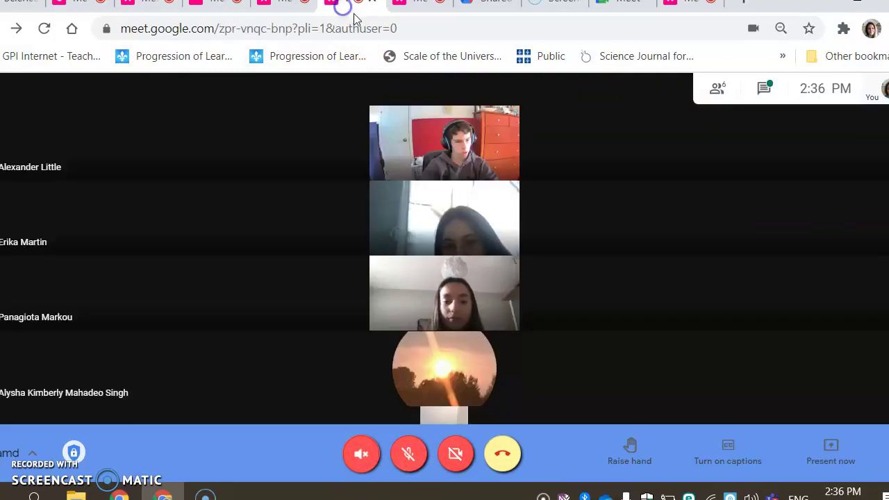
left_click(417, 7)
left_click(497, 7)
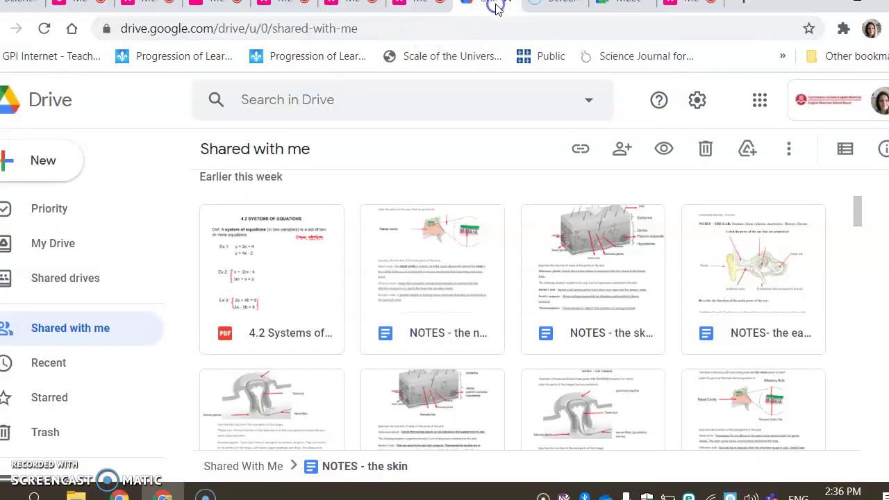
left_click(419, 13)
left_click(343, 7)
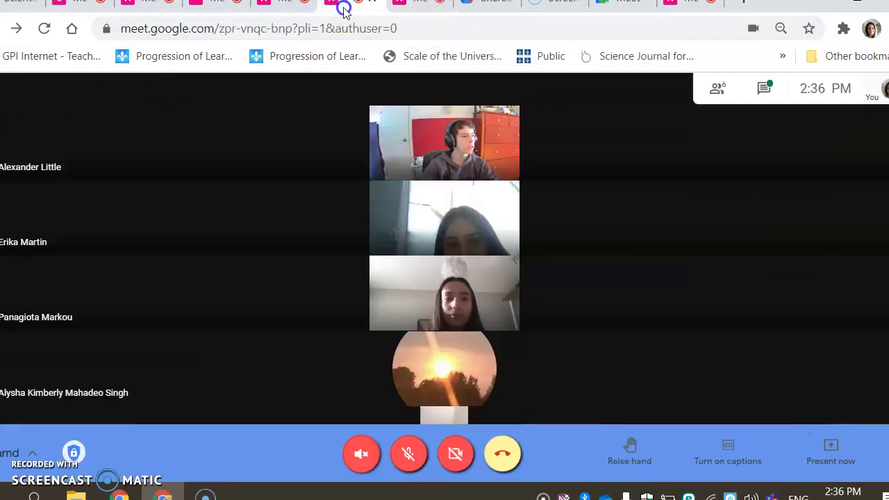
Listen to the teamc meeting with its incoming sound on and the microphone off, and mute the sound again
left_click(290, 7)
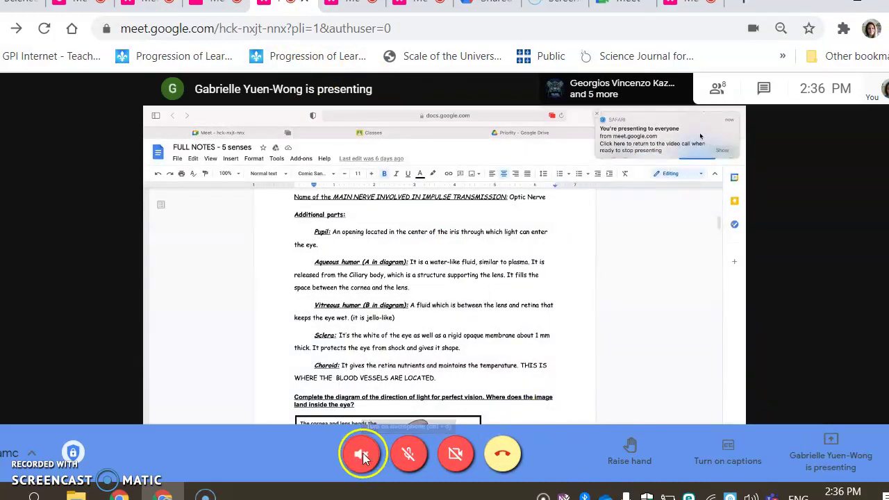
left_click(358, 461)
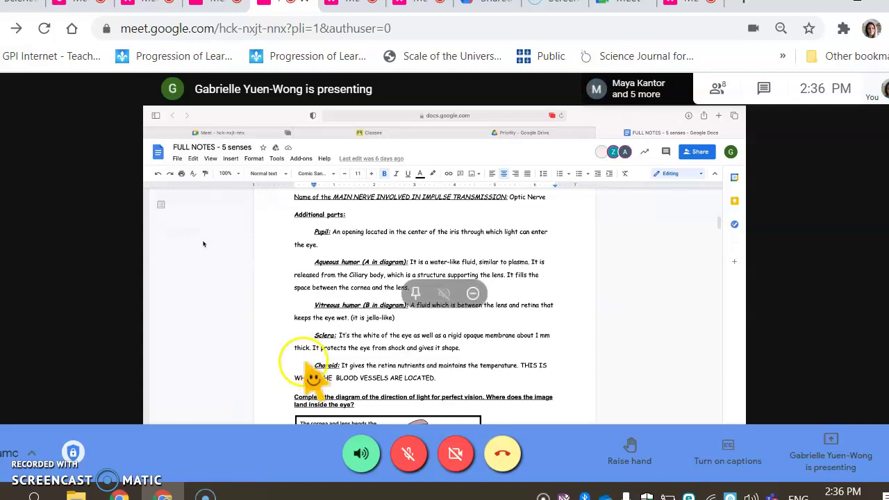
left_click(368, 462)
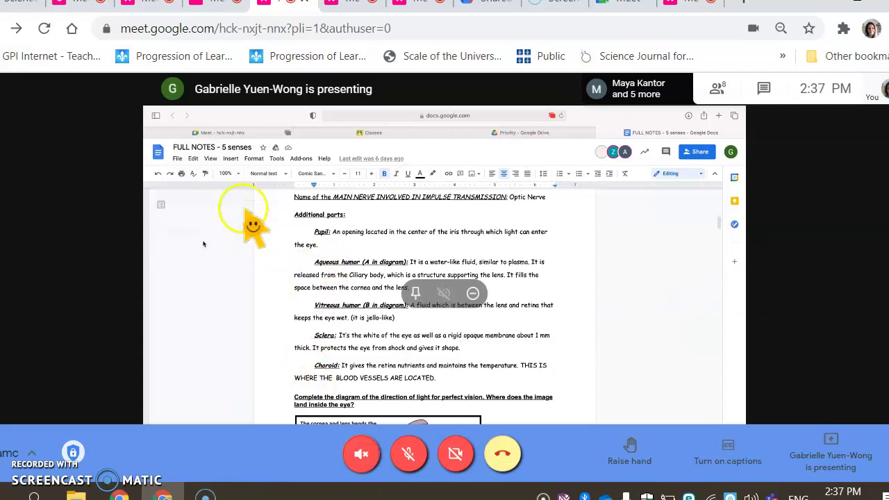
View the documents presented in the teamb and teama meetings, and return to the main class meeting
left_click(226, 12)
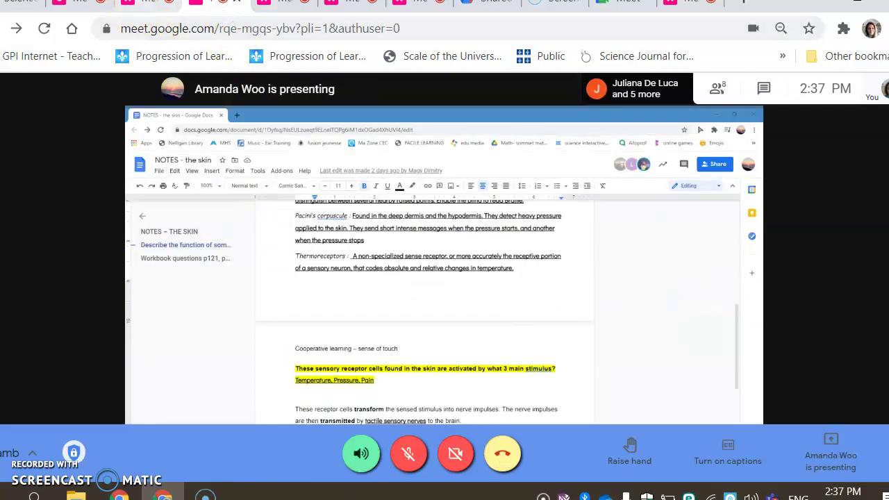
left_click(148, 6)
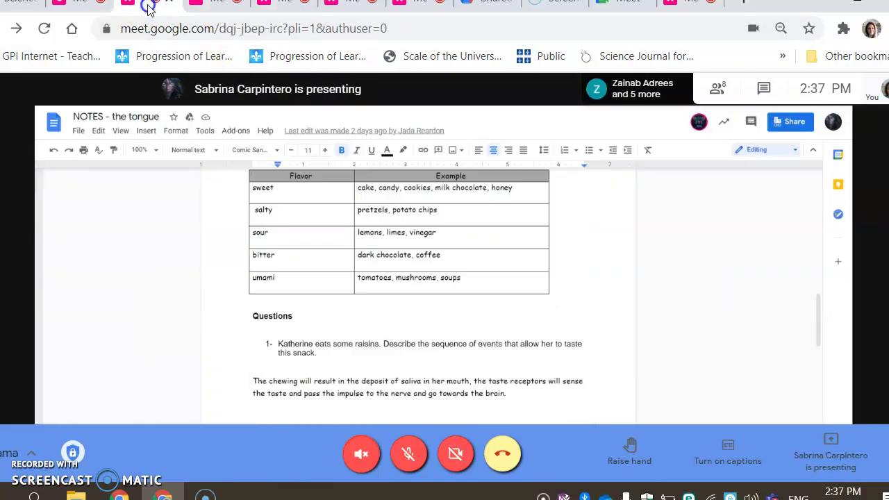
left_click(95, 9)
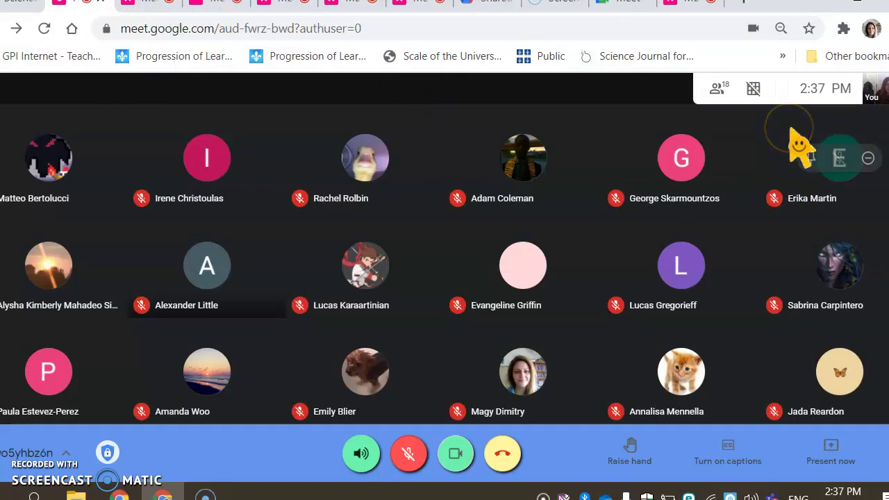
Turn off the camera in the main class meeting, and review its participant list before closing it
left_click(453, 463)
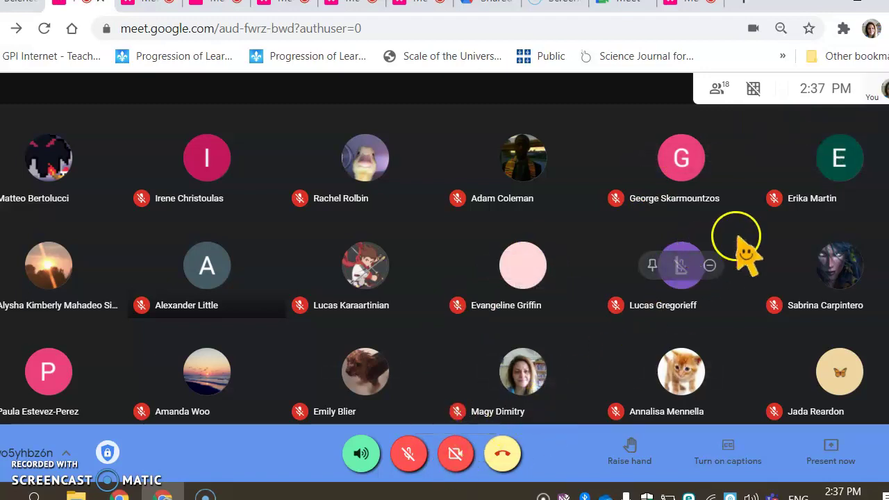
left_click(720, 92)
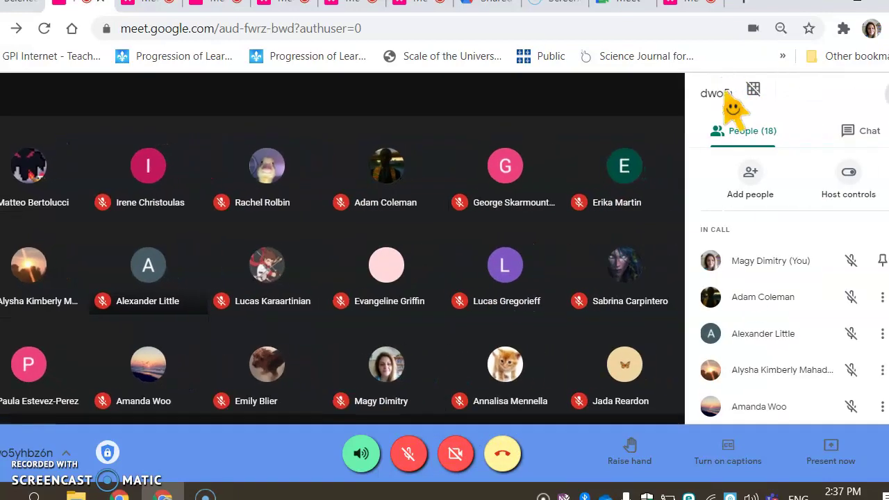
left_click(879, 111)
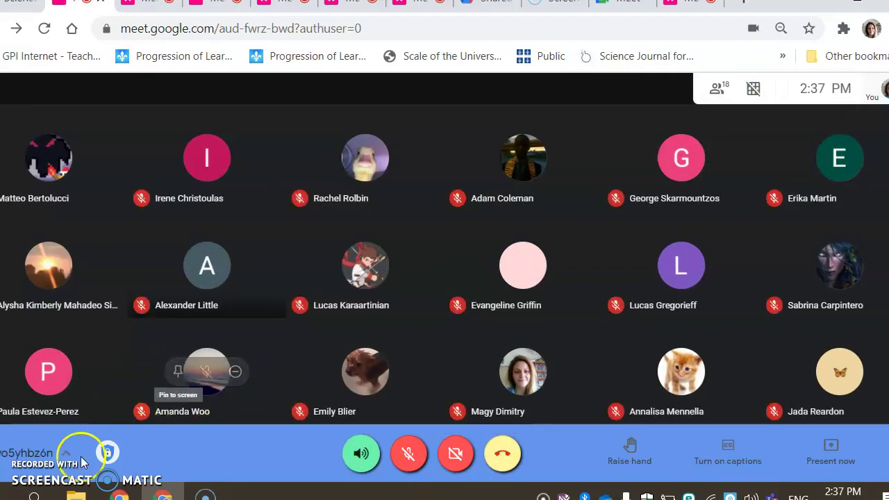